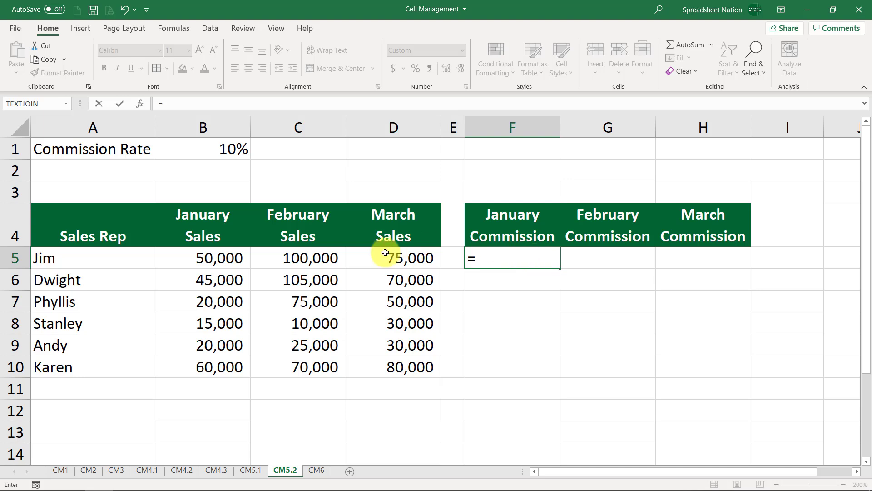
Calculate the first rep's January commission in F5 with the formula =B5*B1
left_click(249, 255)
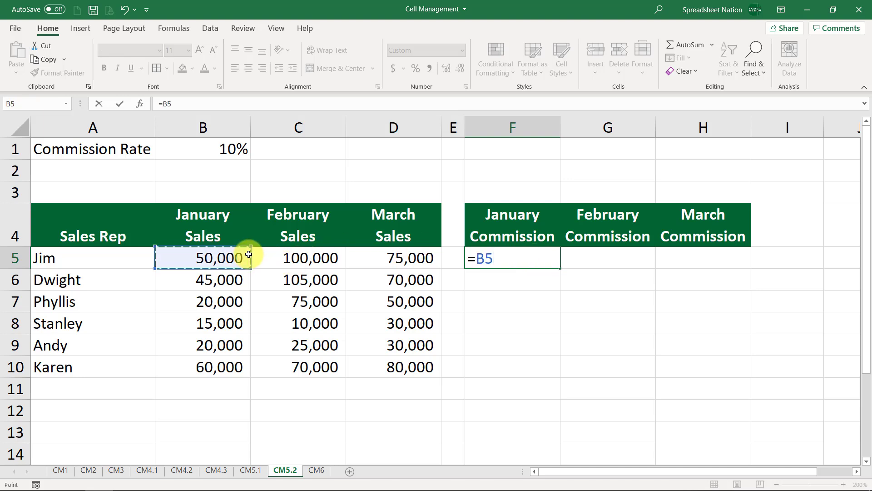
type("*")
left_click(214, 145)
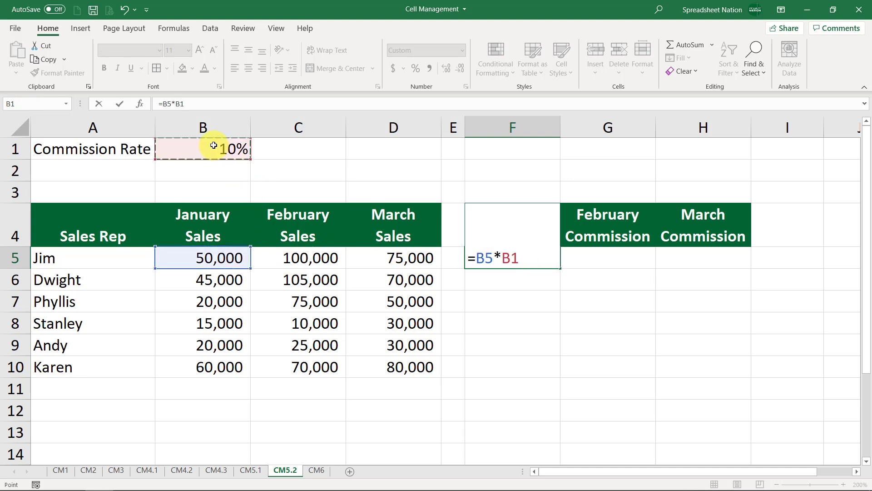
key("ctrl+Return")
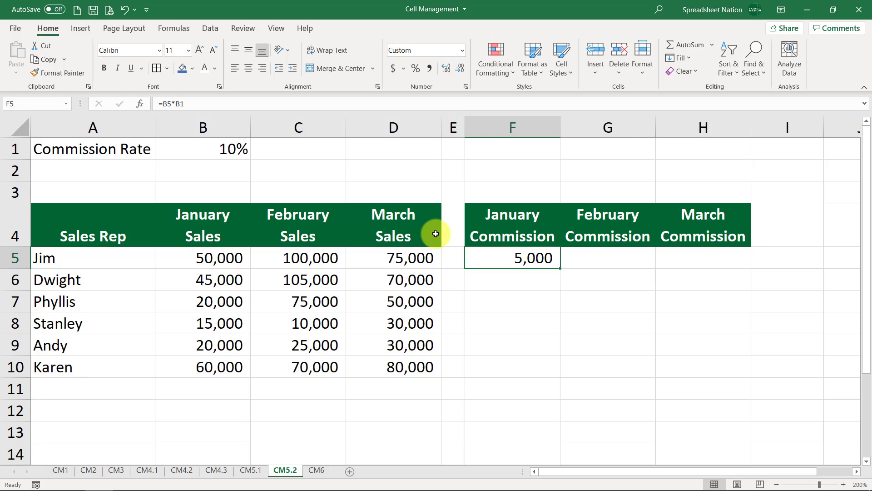
Consult the cell naming rules on sheet CM5.1, and name cell B1 on sheet CM5.2 Commission_Rate
left_click(262, 471)
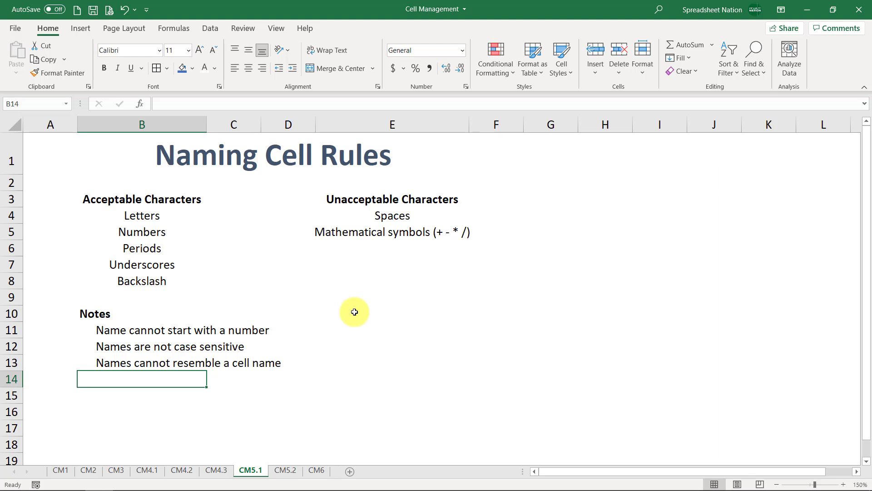
left_click(287, 470)
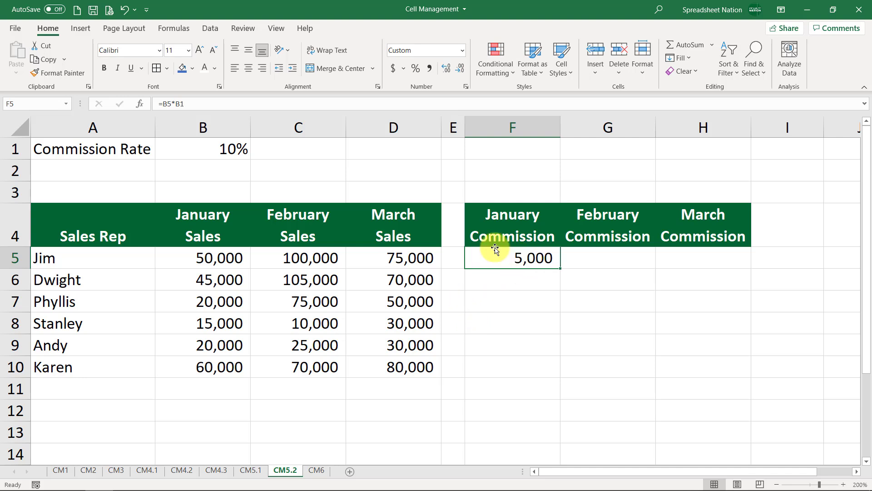
left_click(232, 157)
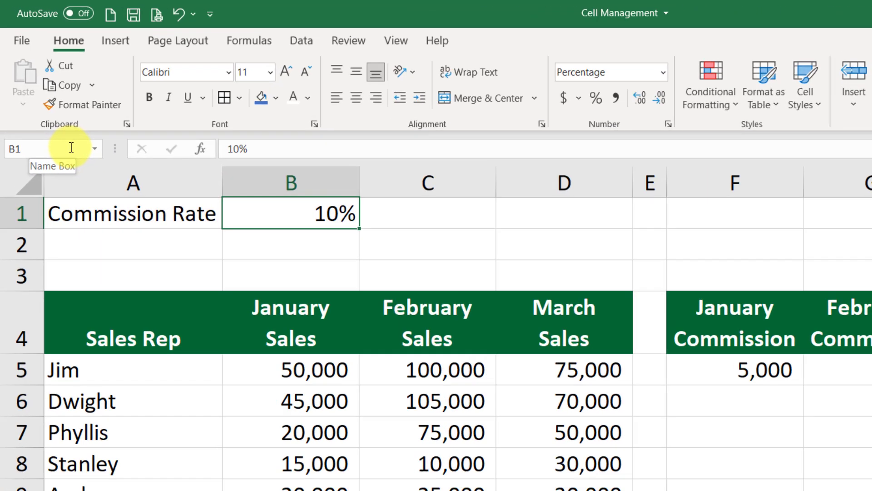
left_click(72, 148)
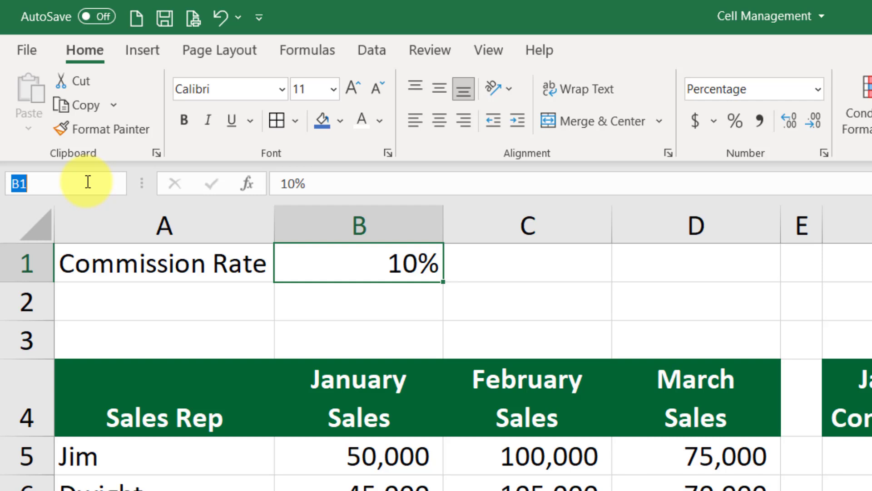
type("Commission")
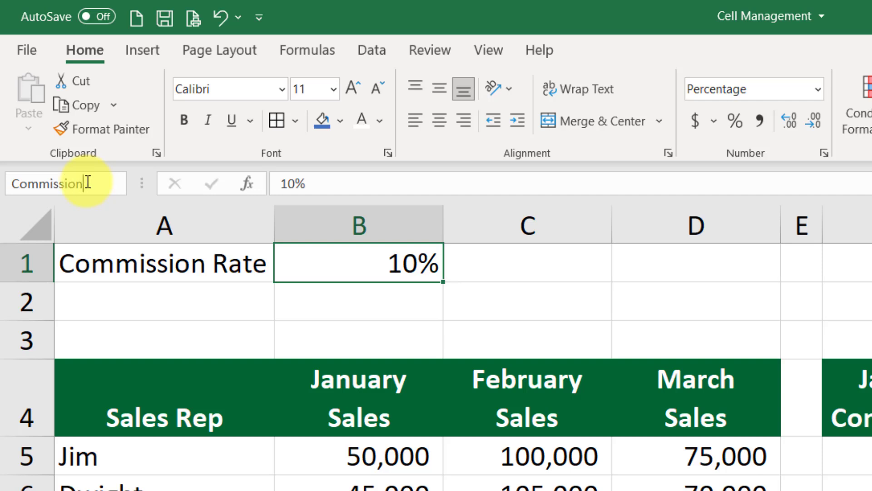
type("_Rate")
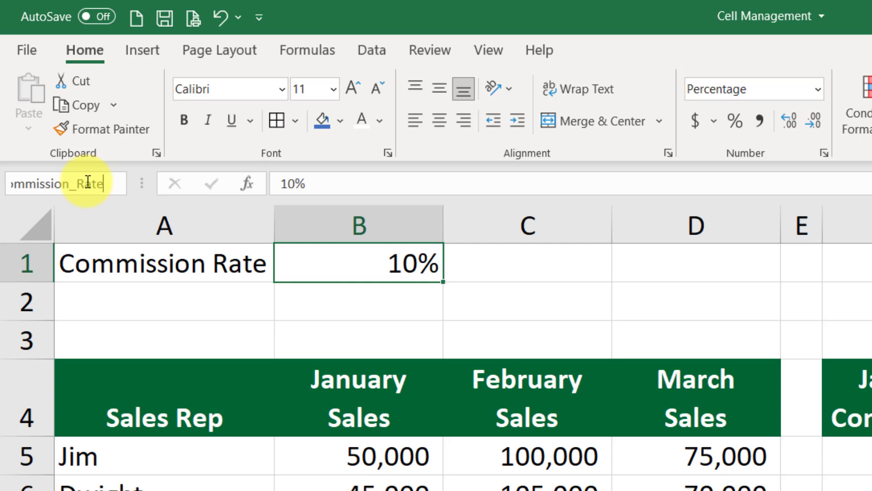
key("Return")
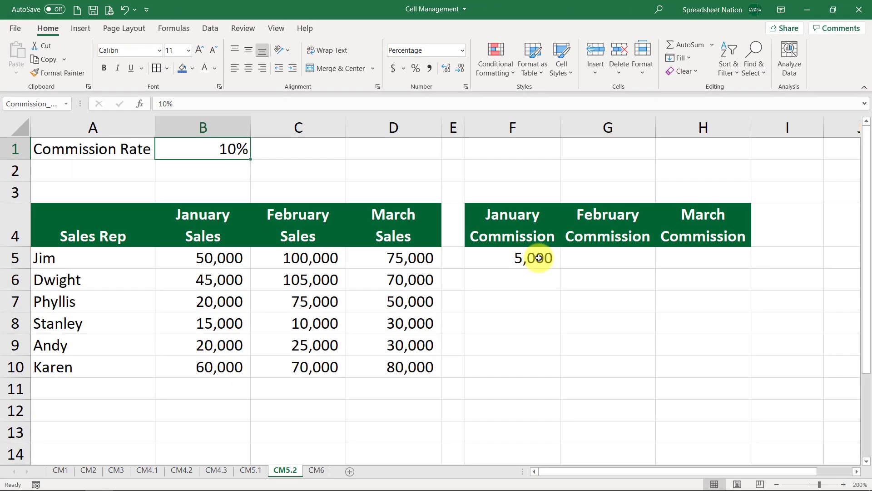
Replace the January commission formula in F5 with =B5*Commission_Rate, using the named cell
left_click(539, 257)
type("=")
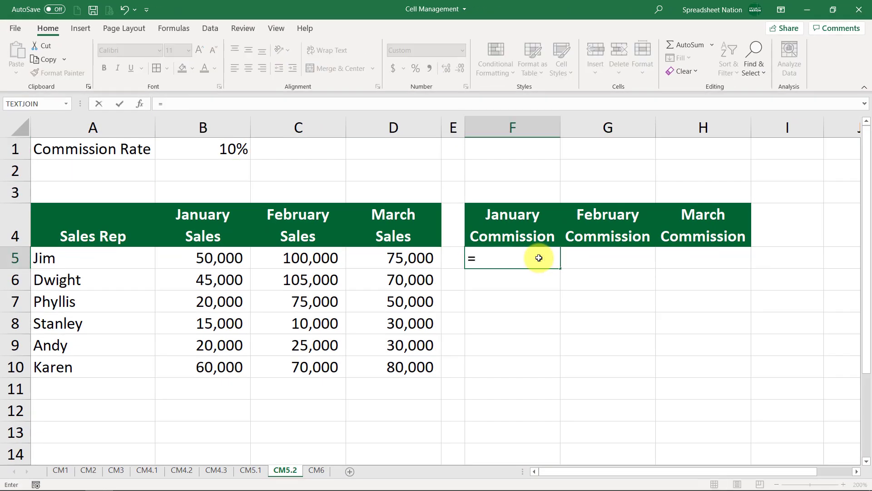
key("Left")
key("Left")
key("Left")
key("Left")
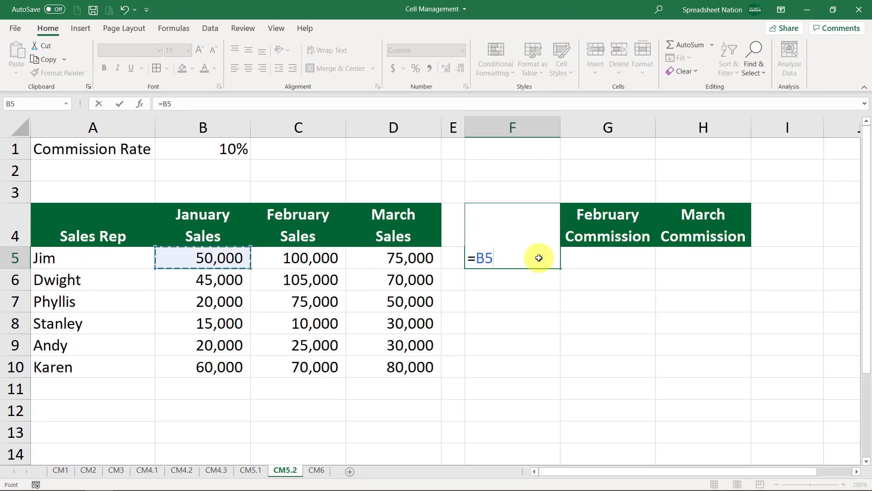
type("*")
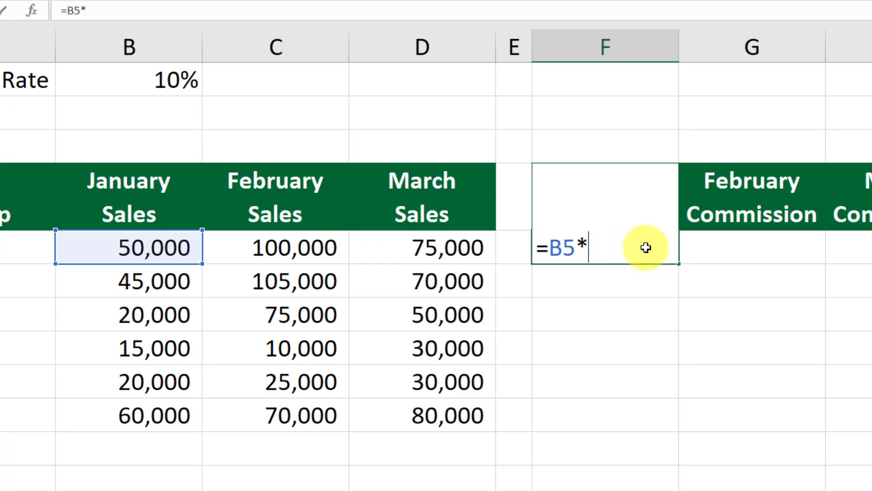
type("comm")
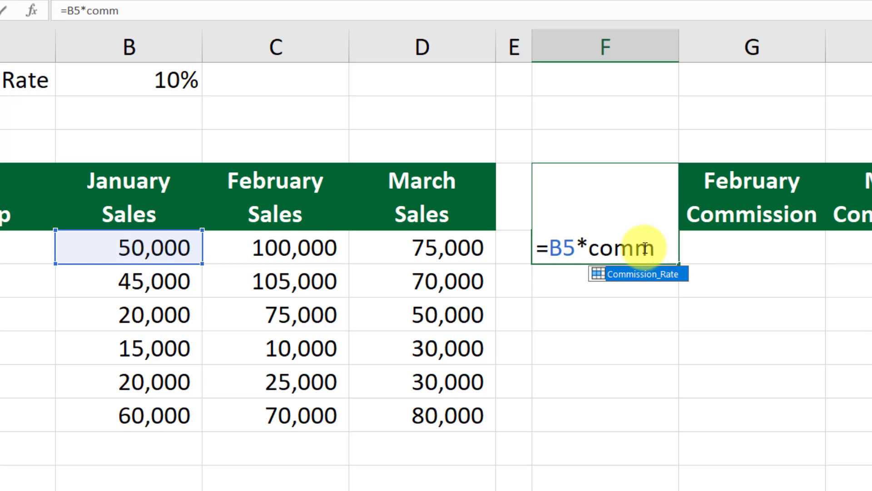
left_click(639, 277)
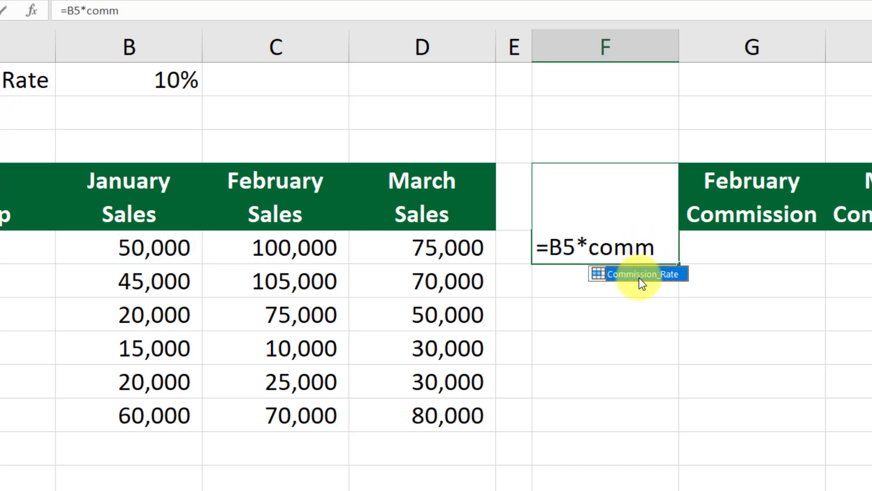
double_click(644, 274)
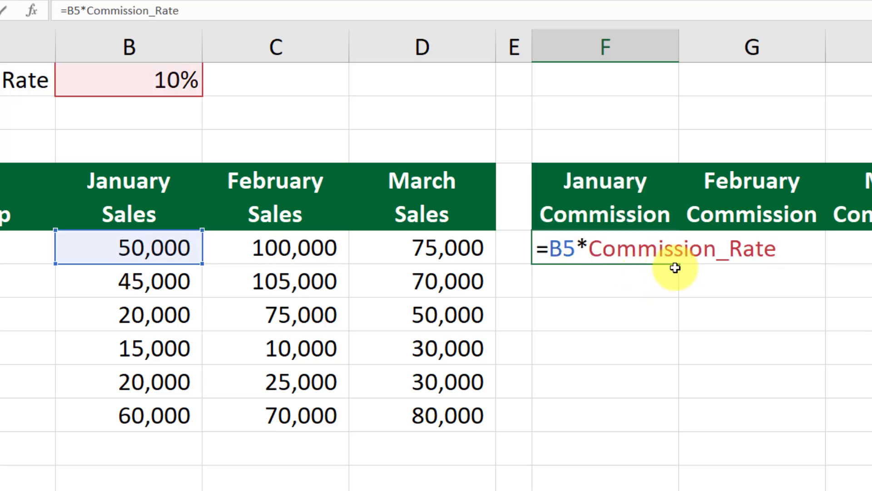
key("Return")
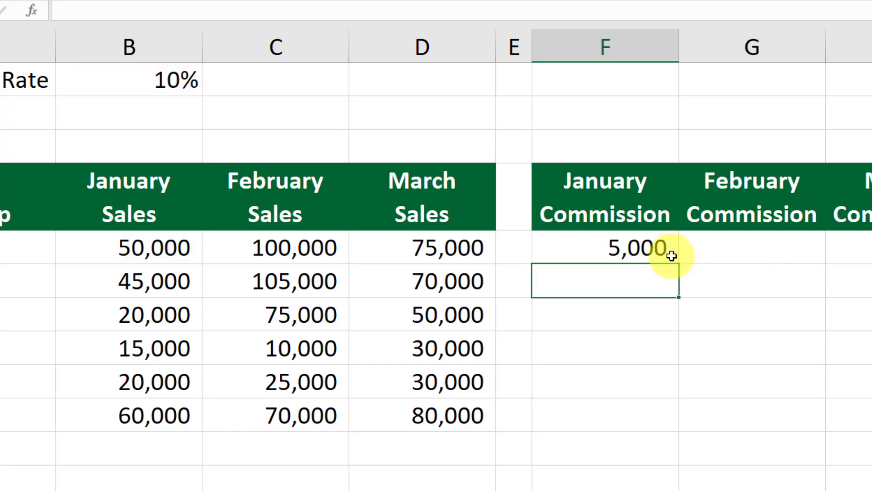
Fill the F5 commission formula down to row 10 and across to column H
left_click(673, 251)
left_click_drag(672, 251, 638, 436)
left_click_drag(557, 394, 661, 347)
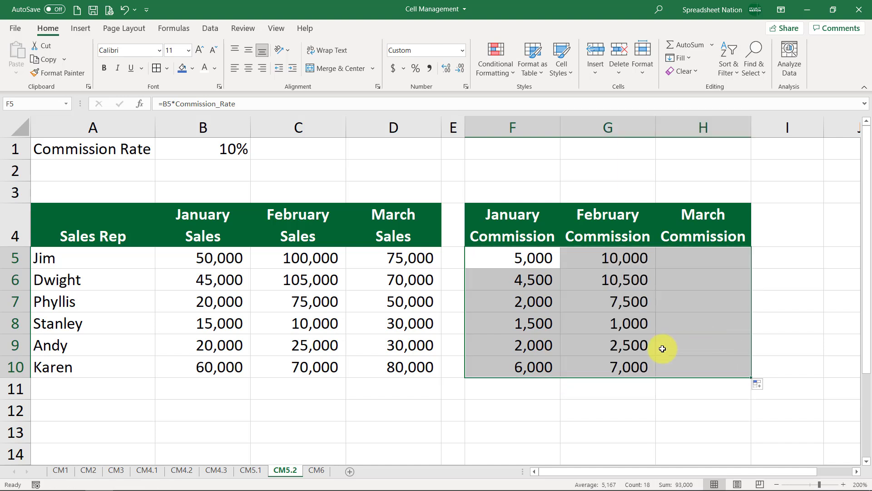
Inspect the January commission formulas in F5 through F8 for their sales reference and the named commission rate
double_click(537, 257)
key("Escape")
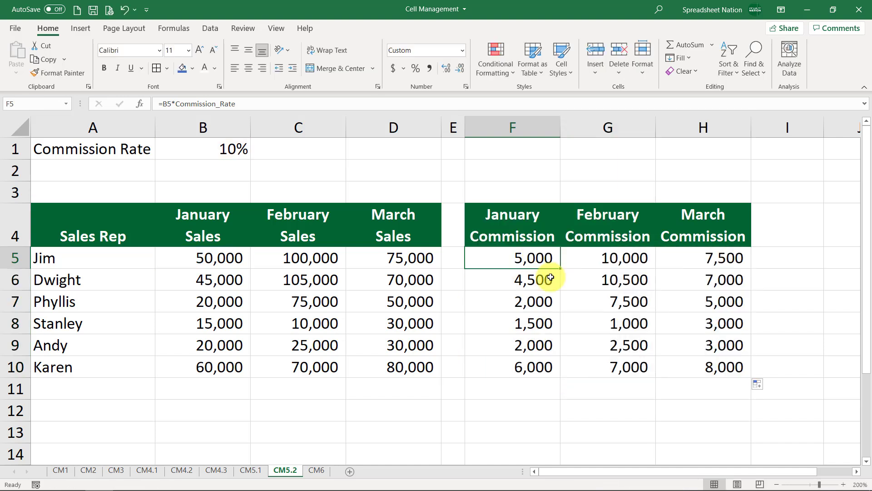
double_click(551, 277)
key("Escape")
double_click(538, 302)
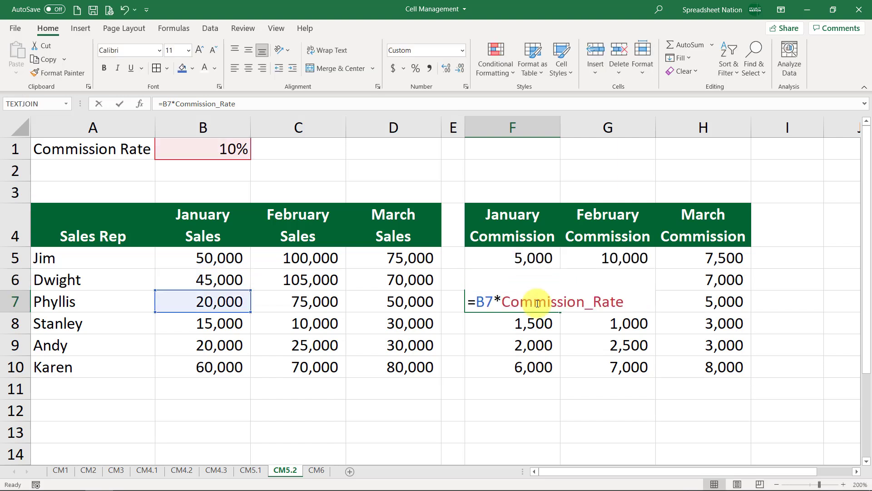
key("Escape")
double_click(533, 325)
key("Escape")
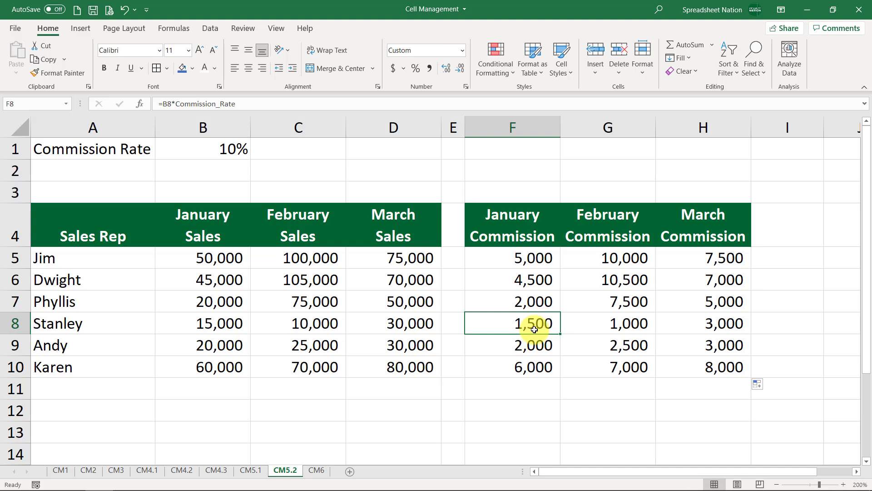
double_click(545, 258)
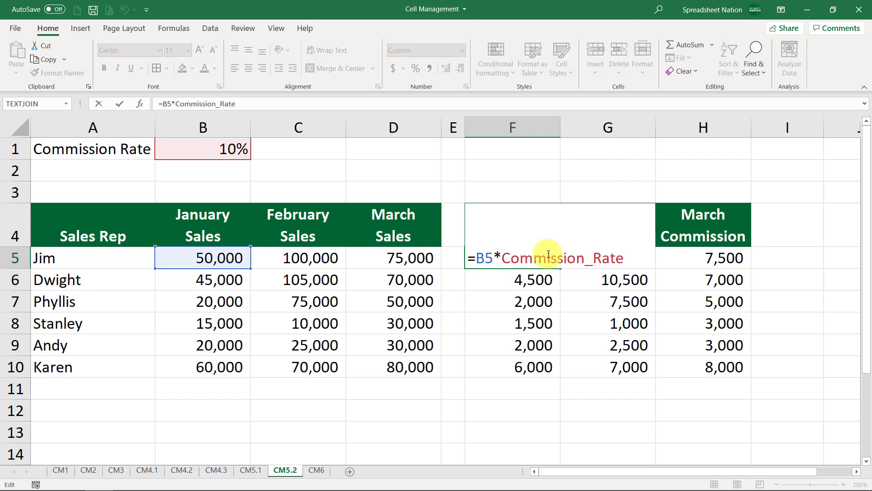
key("ctrl+Return")
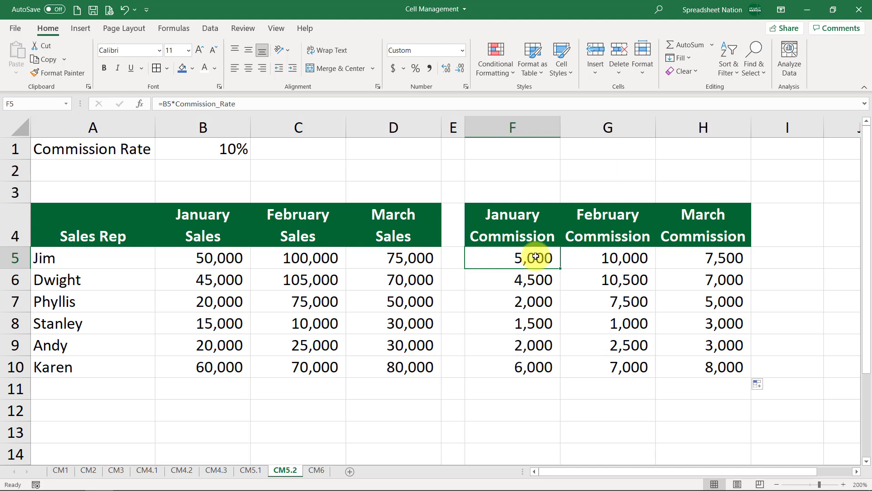
Name the commission range F5:H10 Commission_Total
left_click_drag(536, 256, 716, 362)
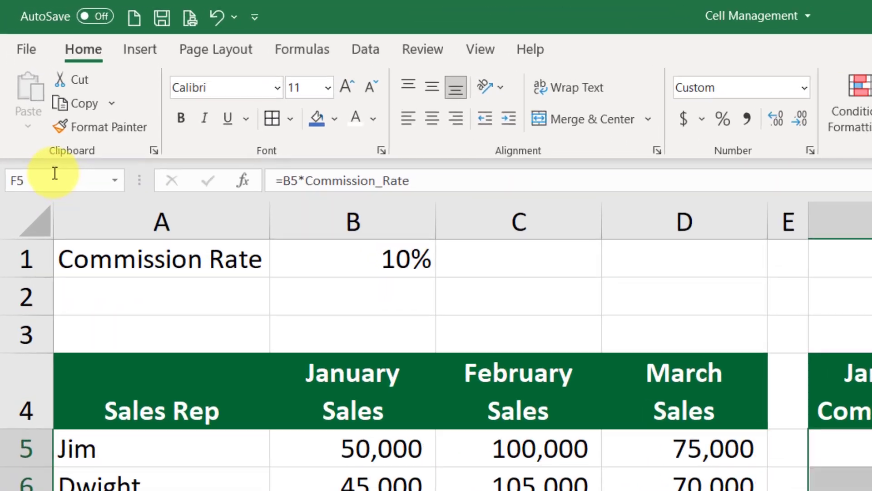
left_click(31, 111)
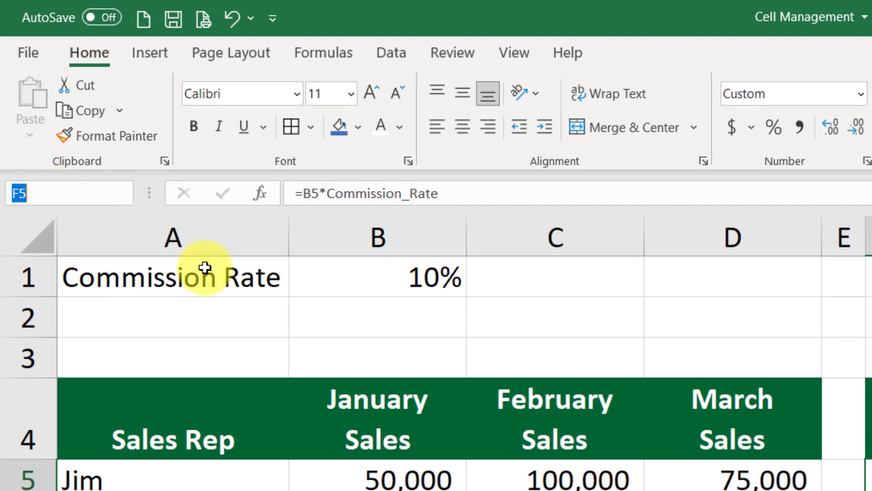
type("Commission")
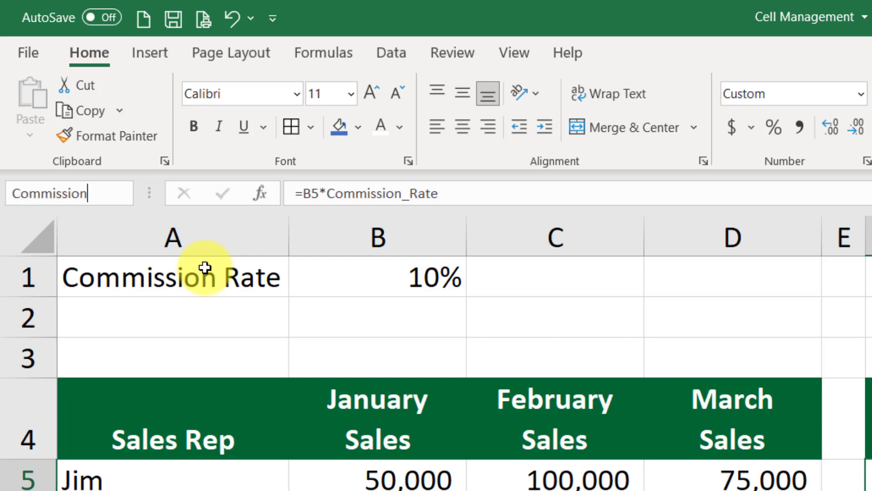
type("_Total")
key("Return")
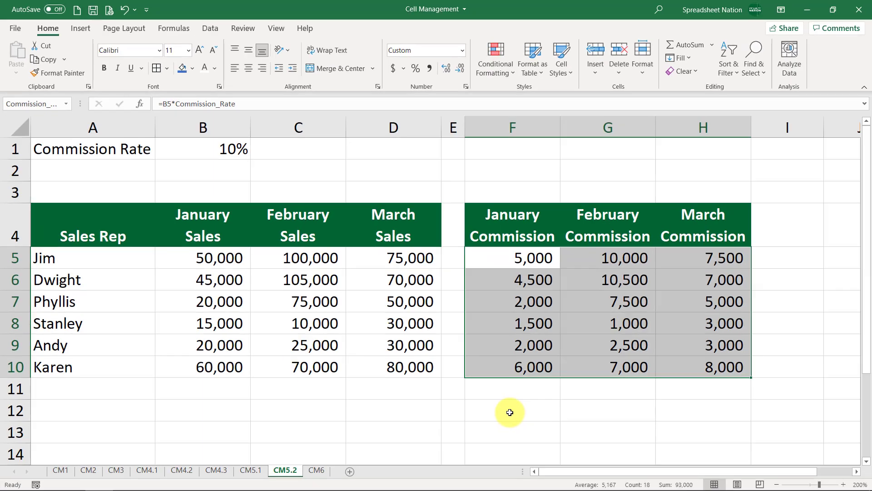
Total all commissions in F12 with =SUM(Commission_Total), and check it against the selected range F5:H10
left_click(527, 406)
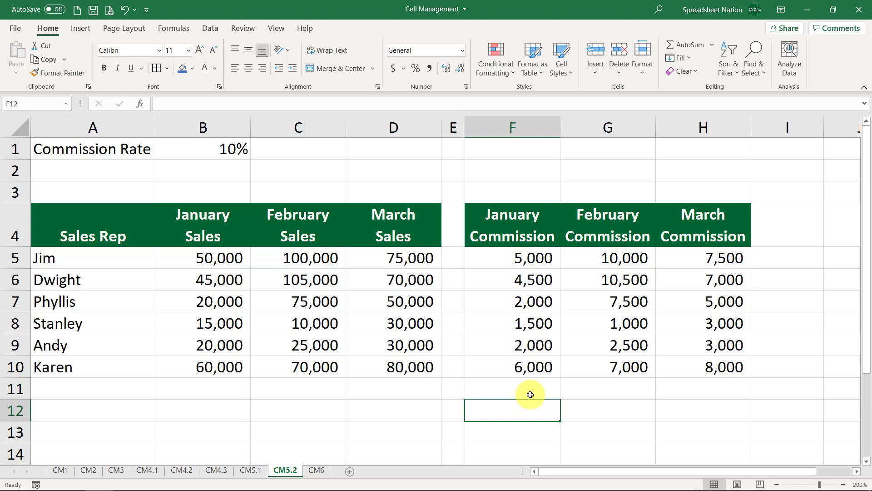
type("=sum(")
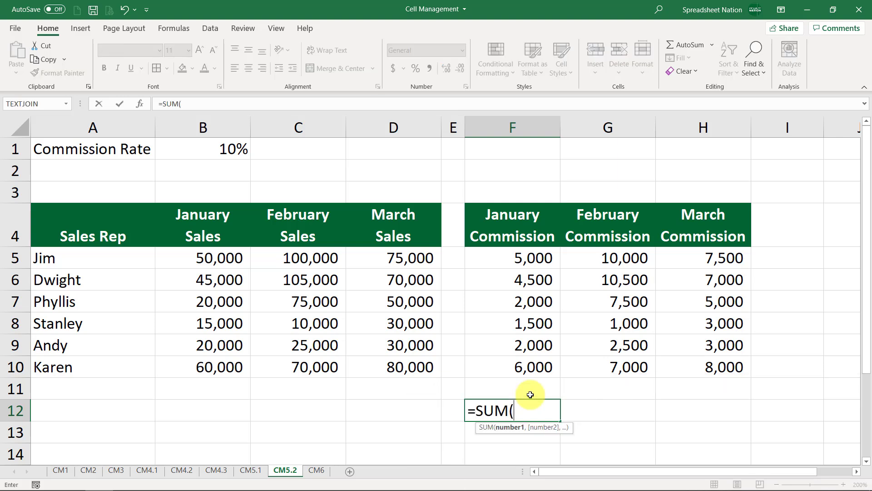
type("commsi")
key("BackSpace")
key("BackSpace")
type("is")
key("Tab")
key("Return")
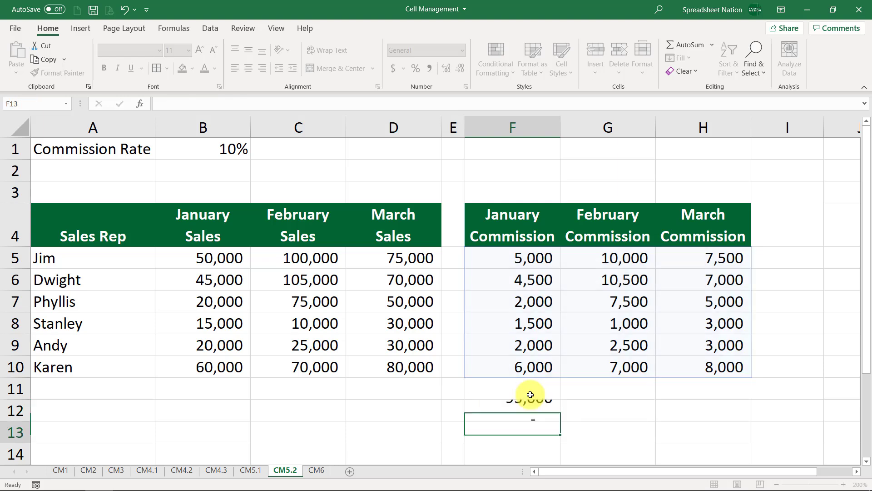
left_click_drag(536, 255, 695, 370)
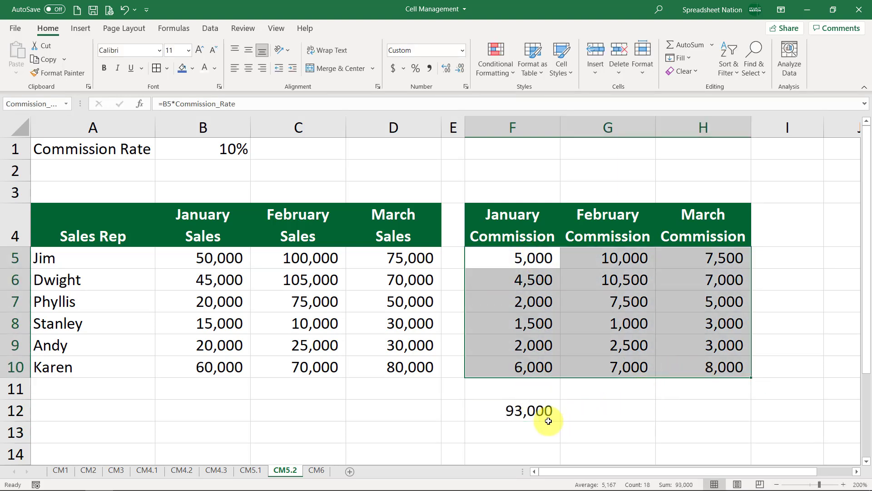
left_click(535, 412)
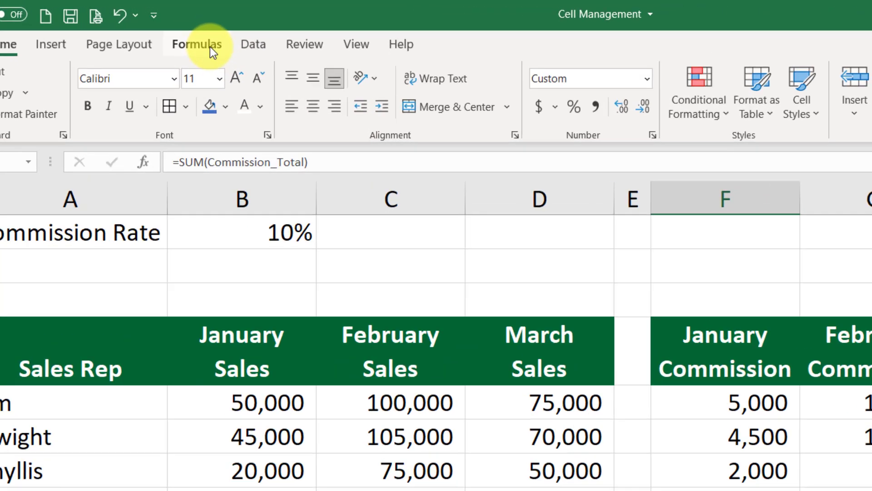
Open the Name Manager and reposition it to review the workbook's defined names and their references
left_click(210, 47)
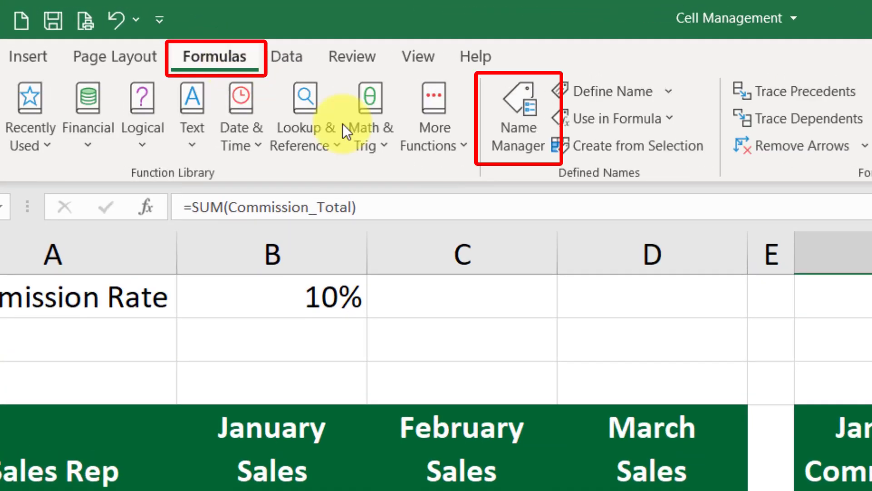
left_click(519, 144)
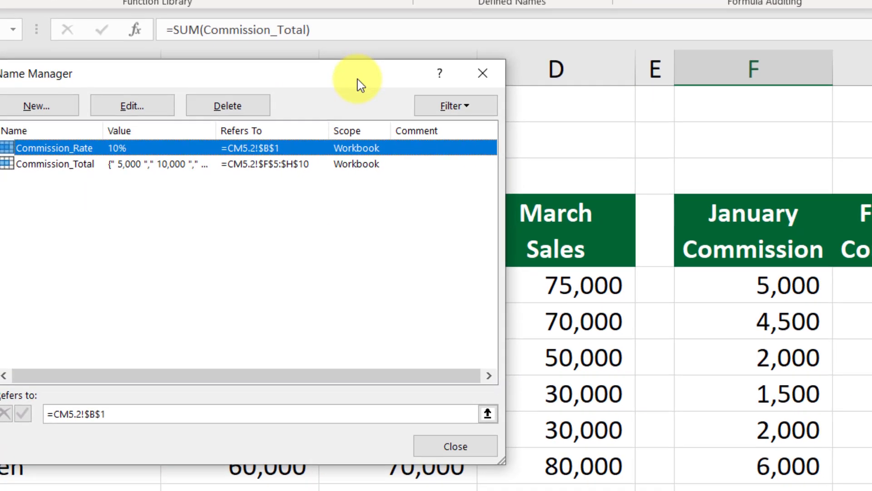
left_click_drag(361, 85, 494, 58)
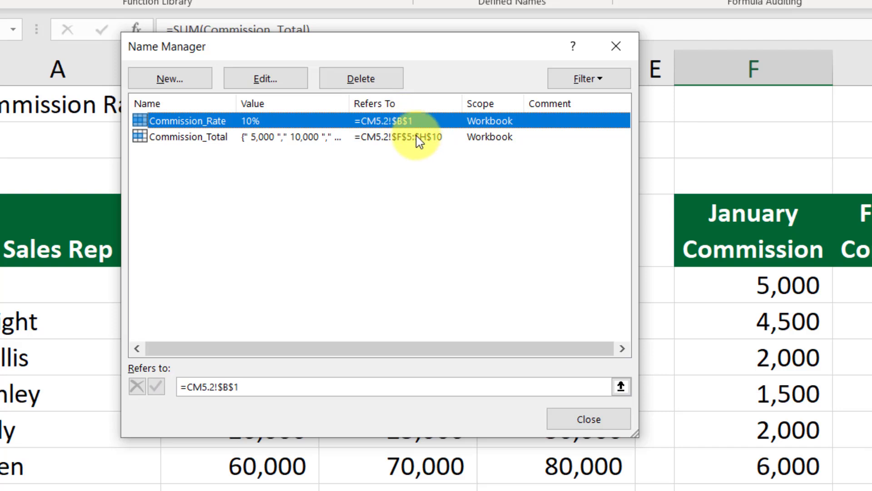
Edit the Commission_Total name so it refers to =CM5.2!$F$5:$I$10, and save the change
left_click(255, 138)
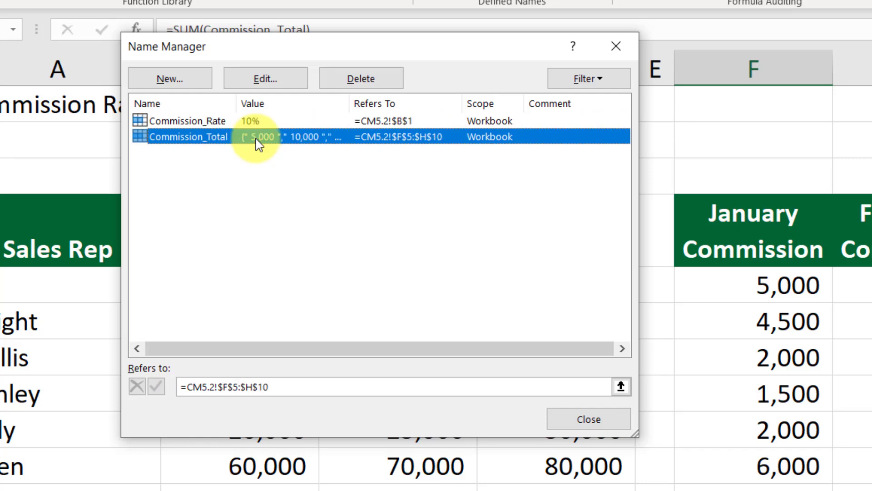
left_click(278, 81)
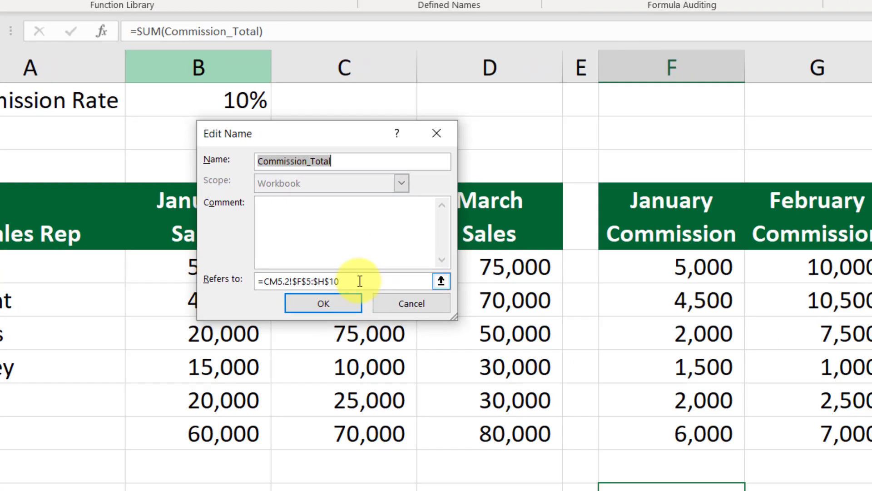
left_click_drag(689, 266, 765, 347)
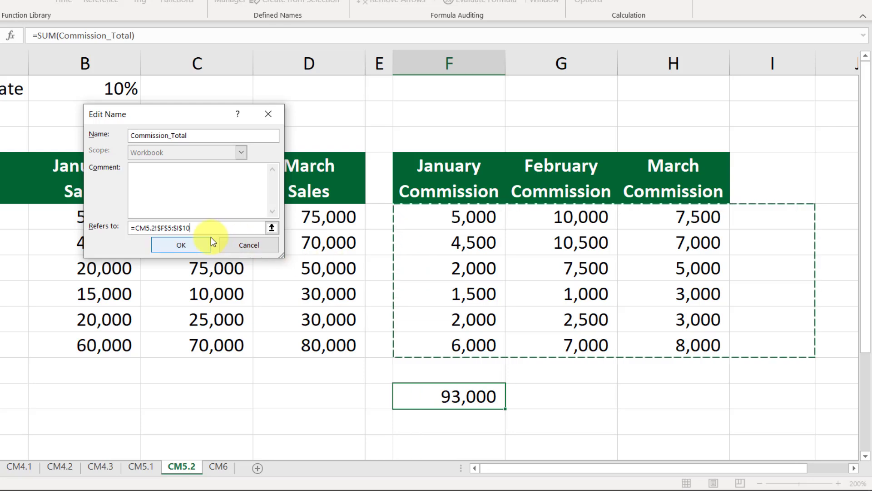
left_click(195, 248)
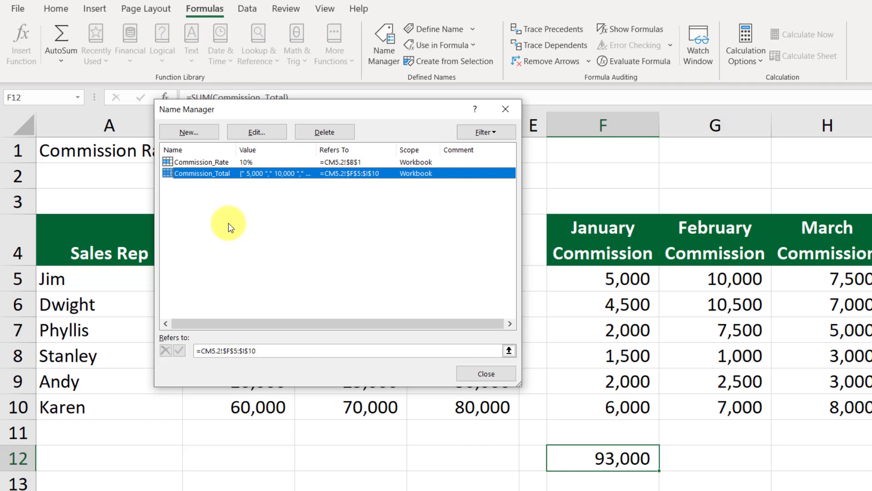
Define the new name Important_Cell for =CM5.2!$F$12 with its scope limited to sheet CM5.2, and close the Name Manager
left_click(202, 135)
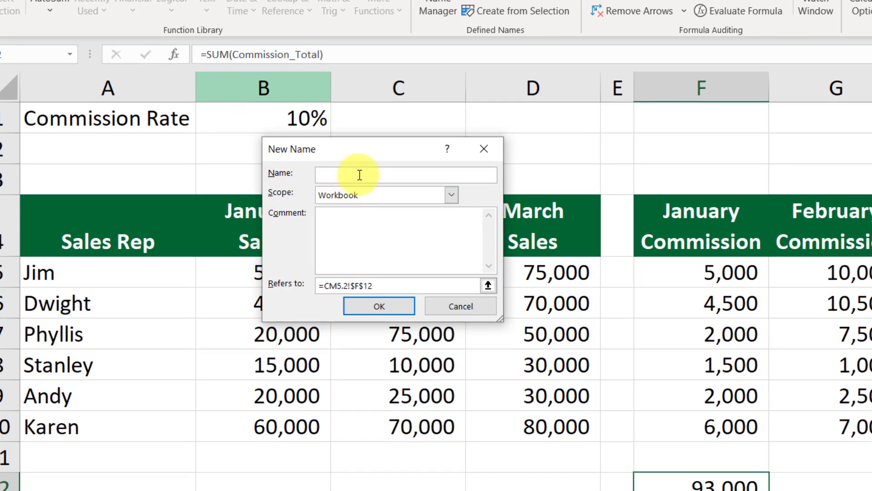
type("Important_Cell")
left_click(381, 220)
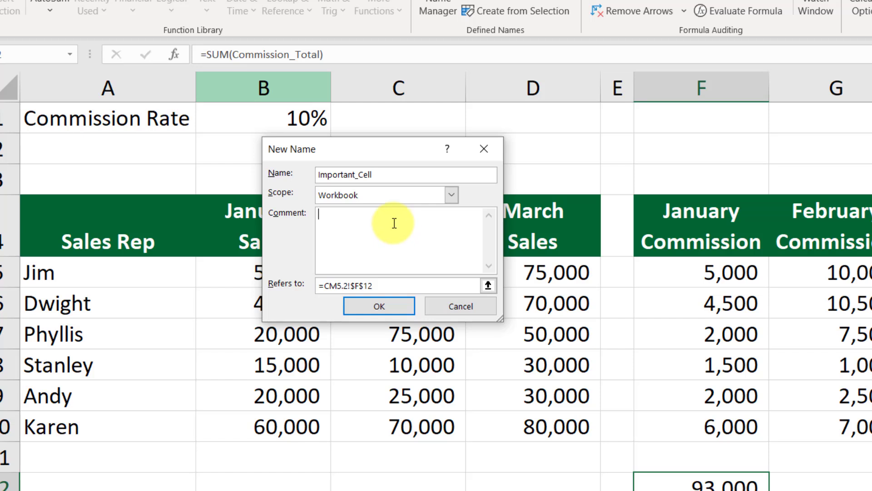
left_click(451, 196)
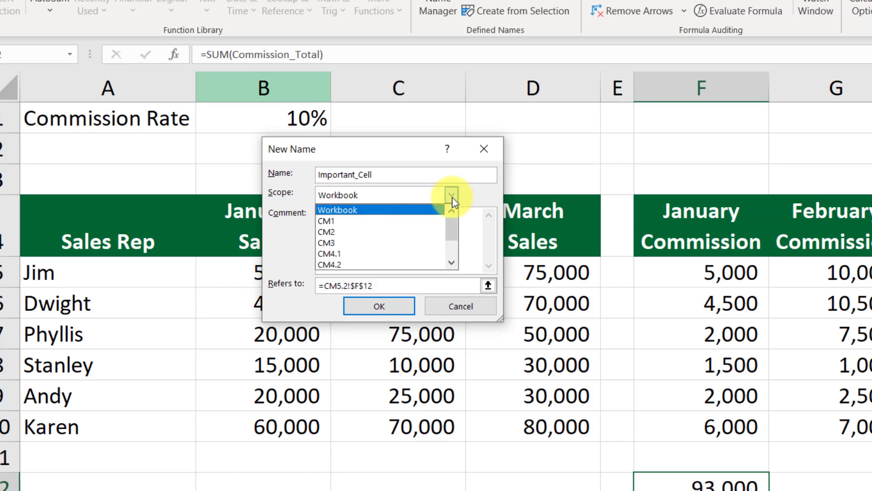
left_click(383, 210)
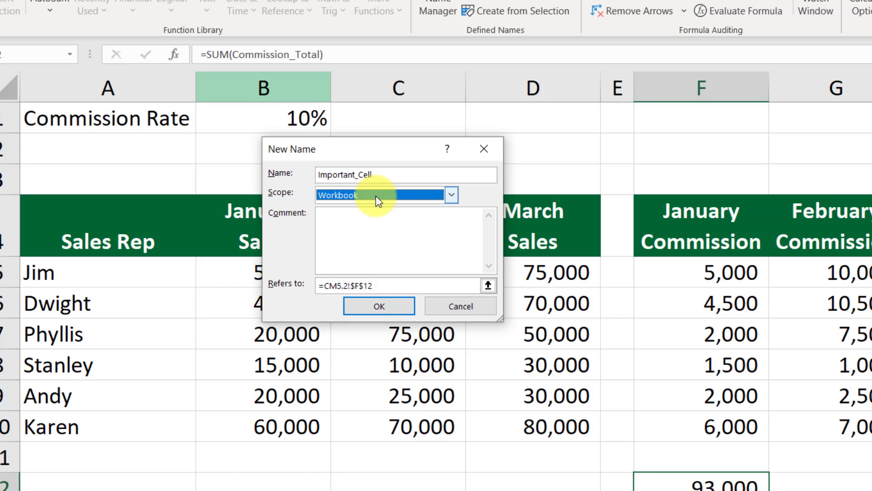
left_click(386, 284)
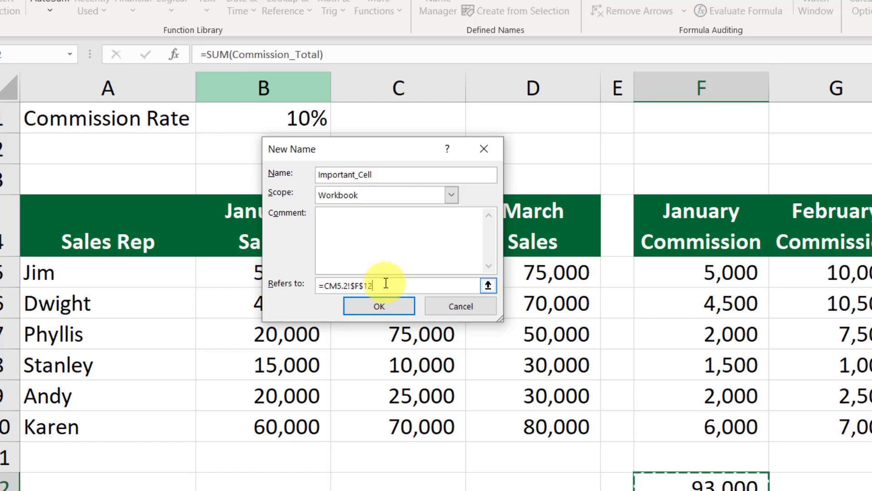
left_click(452, 195)
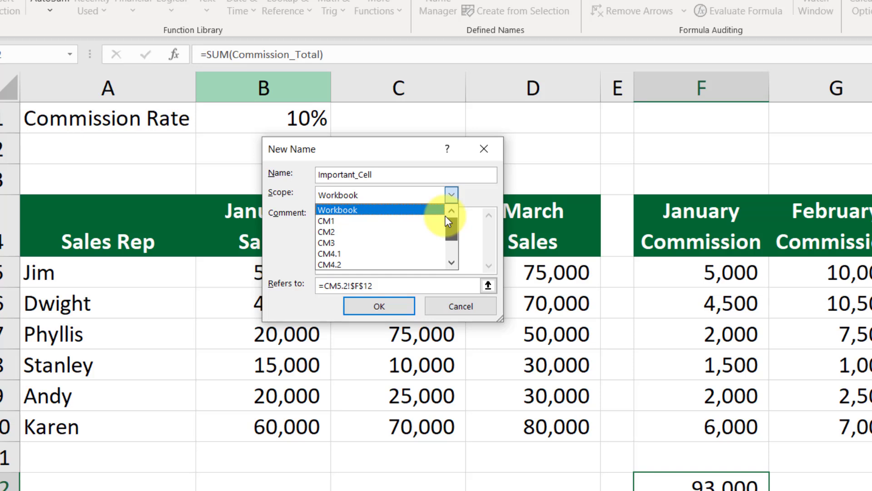
left_click_drag(445, 216, 440, 248)
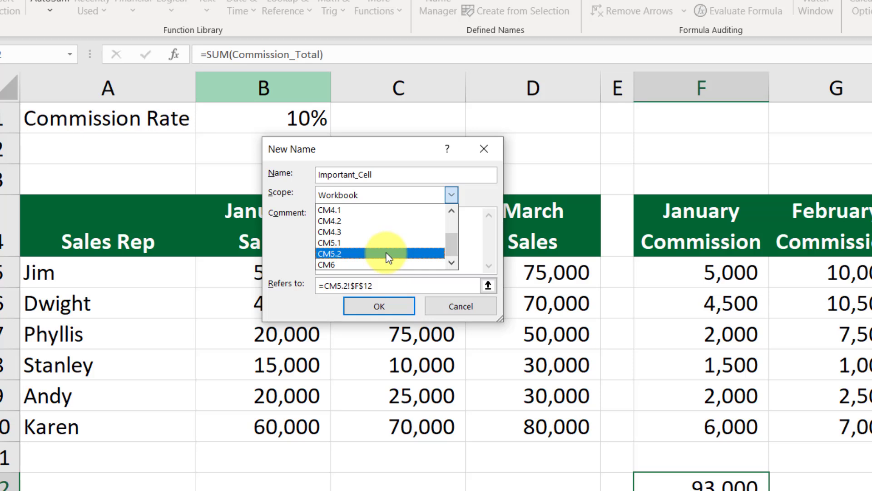
left_click(388, 255)
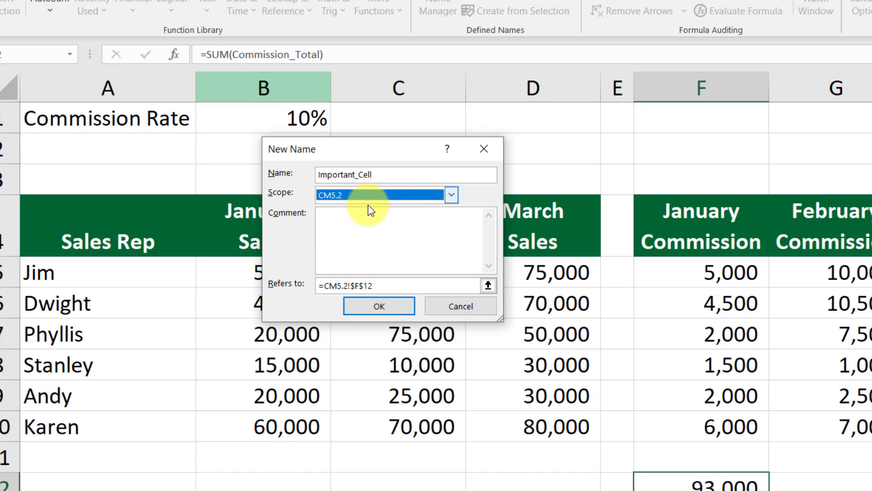
left_click(390, 308)
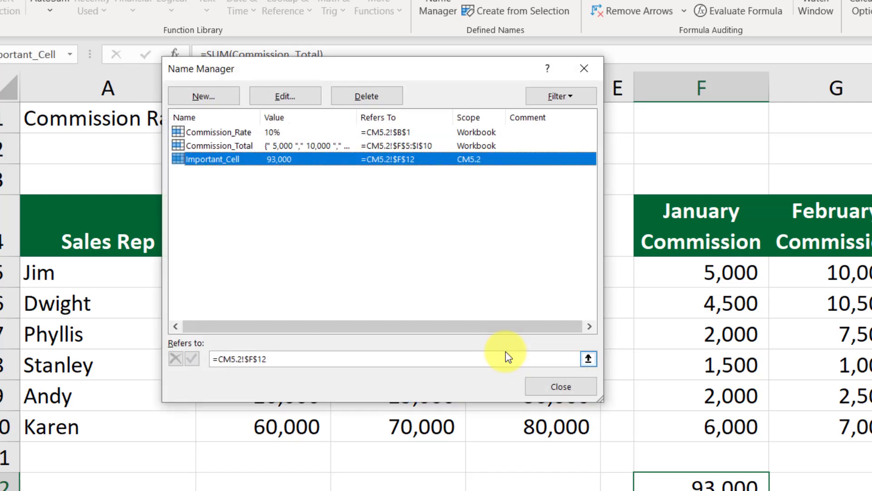
left_click(570, 386)
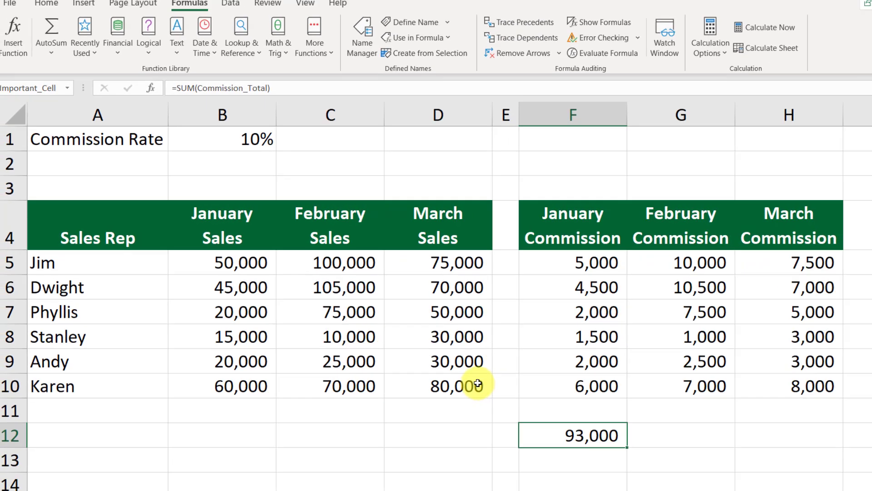
Enter the formula =Important_Cell in D12 and check which cell it references
left_click(359, 415)
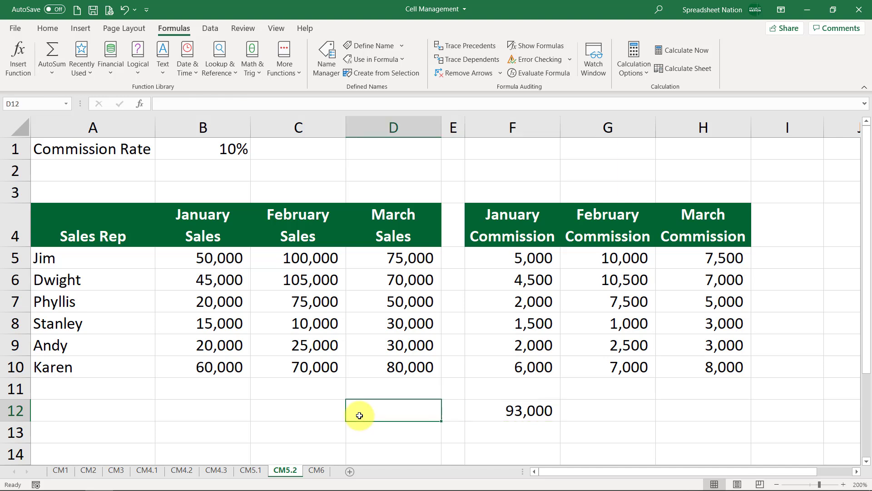
type("=impor")
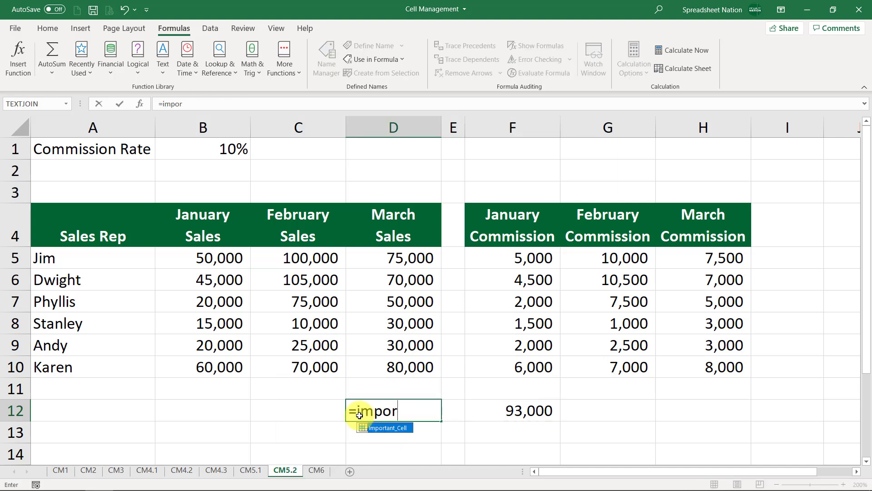
key("Tab")
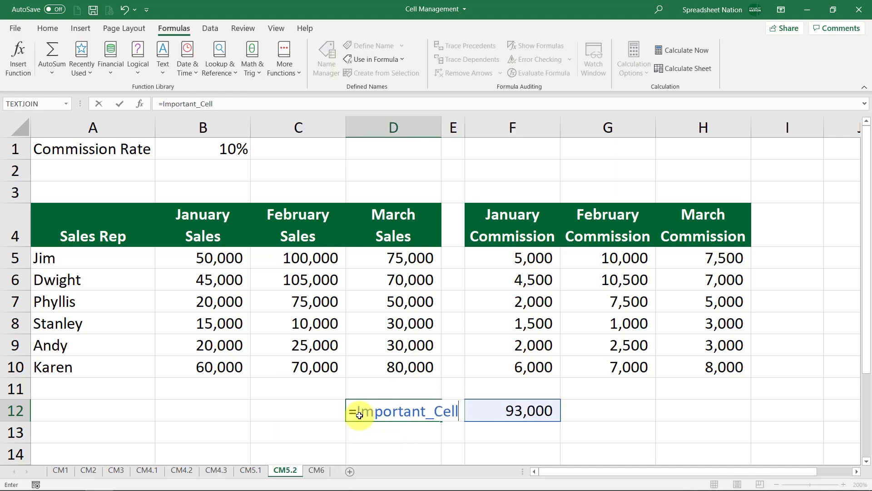
key("Return")
left_click(356, 411)
double_click(358, 411)
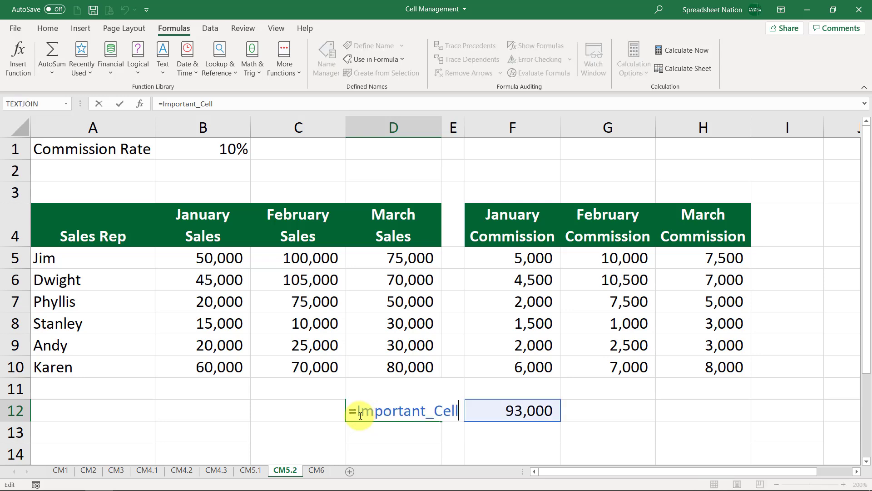
key("Escape")
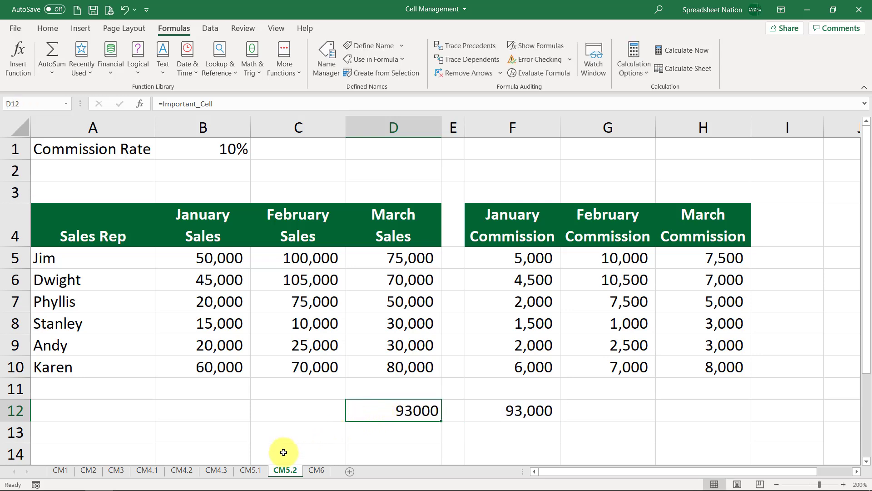
Try to reference the Important_Cell name in E9 on sheet CM5.1, cancel the entry, and return to sheet CM5.2
left_click(263, 474)
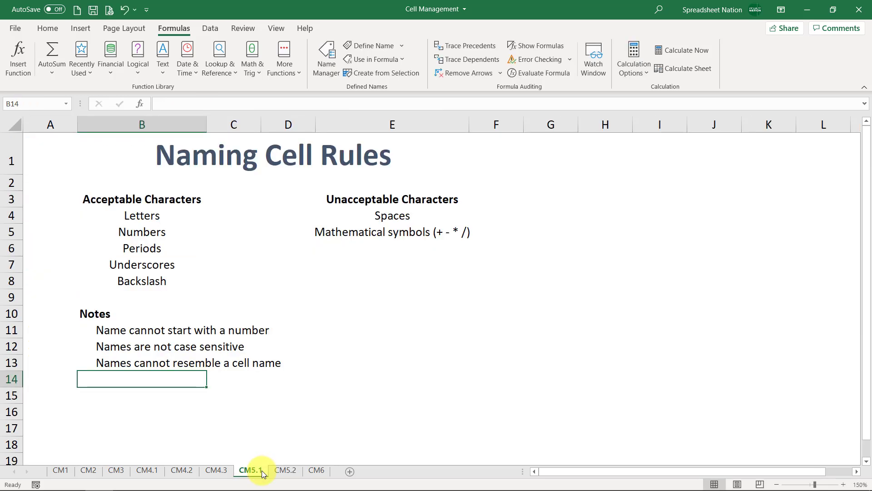
left_click(433, 296)
type("=")
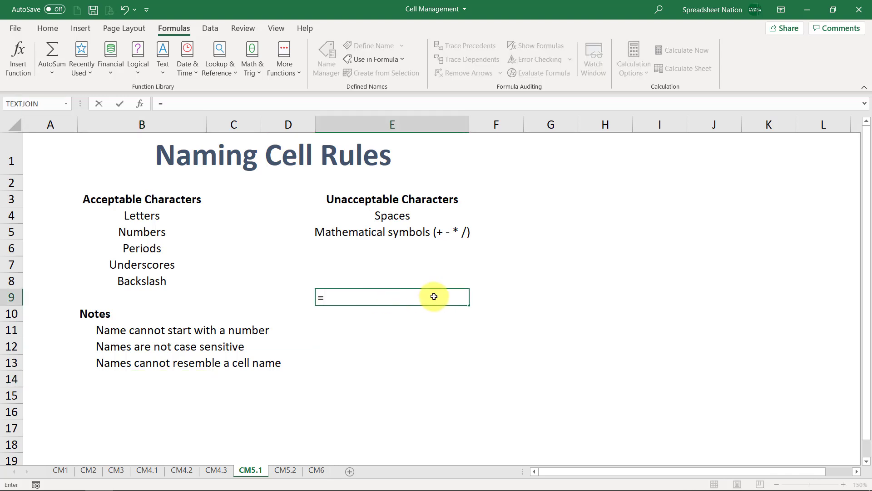
type("important")
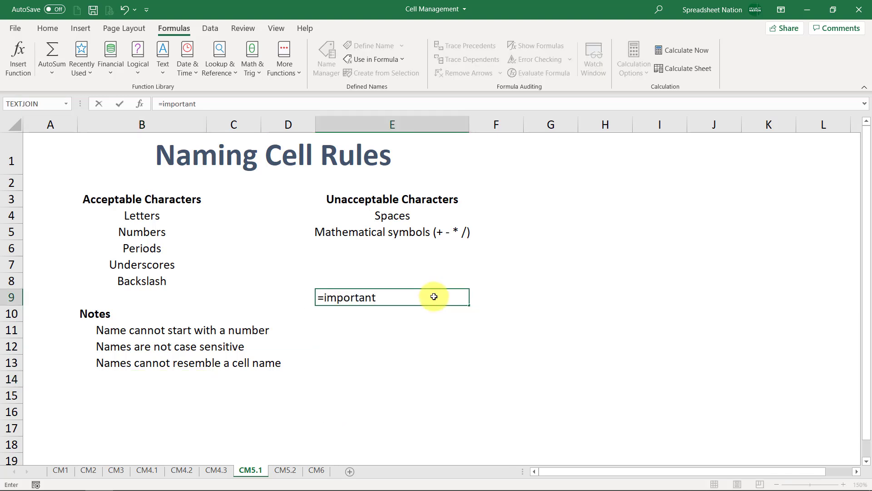
key("Escape")
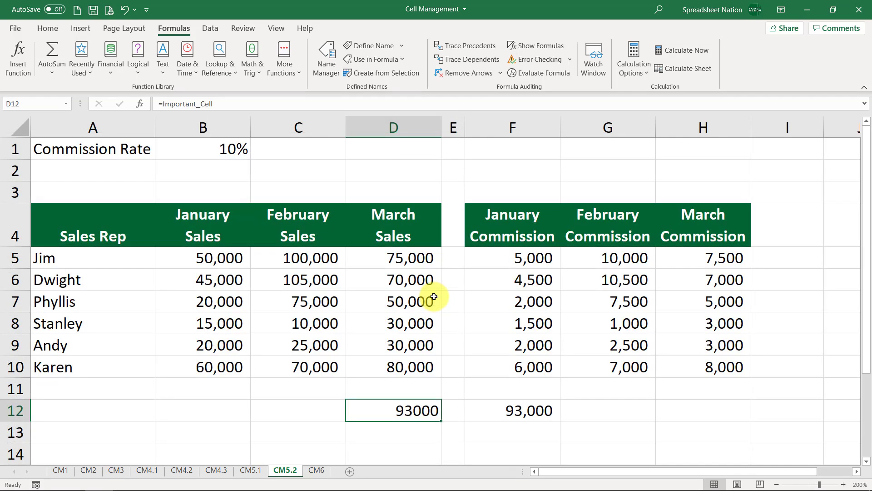
Inspect the cell reference behind the =Important_Cell formula in D12
key("F2")
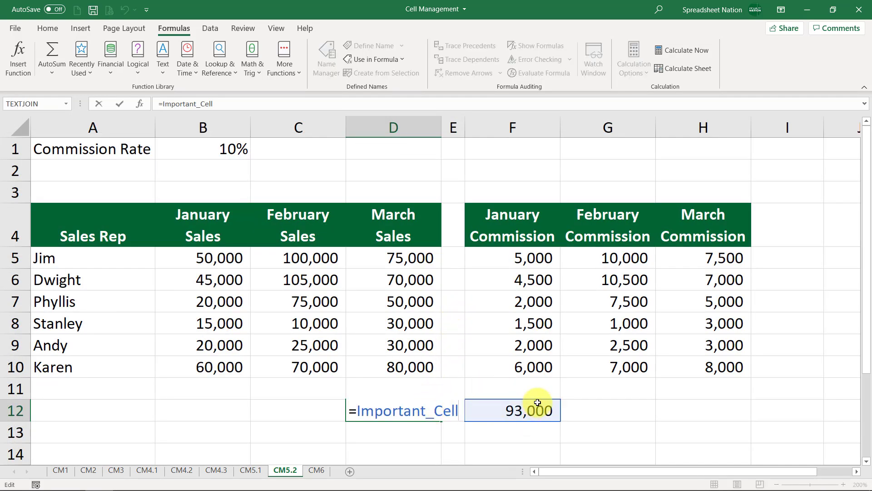